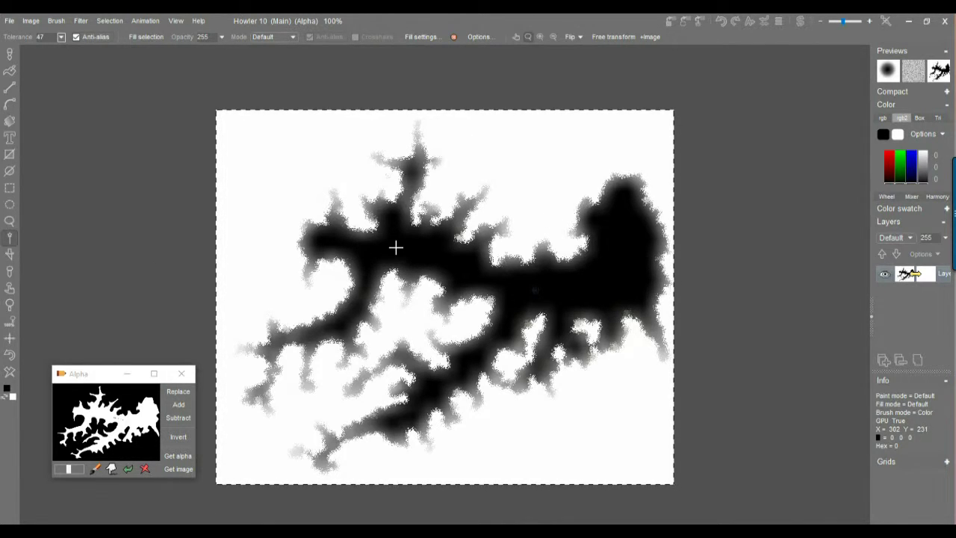
- Open Howler's Image menu with the black-and-white reservoir mask on the canvas
{"action": "left_click", "coordinate": [33, 21]}
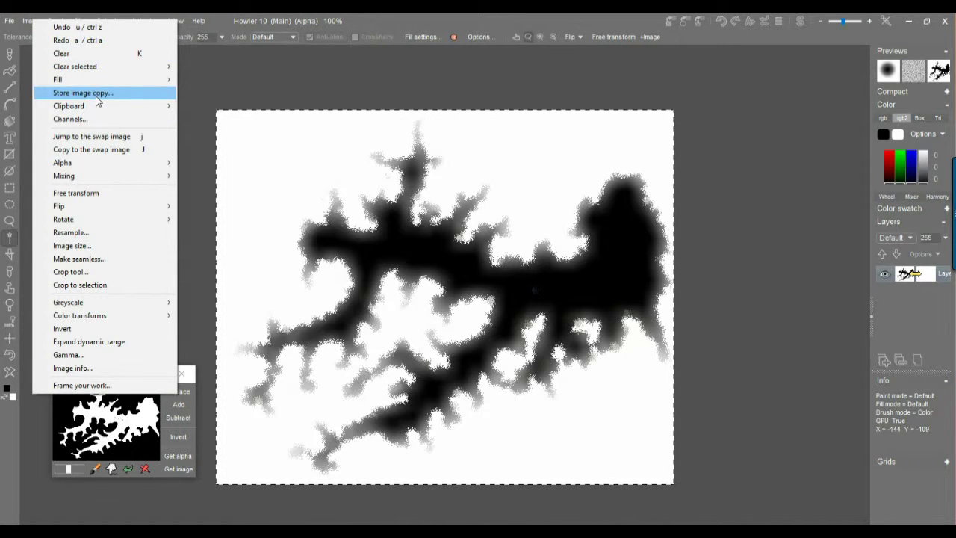
- Store a copy of the mask in a side window, inspect its edges zoomed in, then switch to Chrome
{"action": "left_click", "coordinate": [96, 98]}
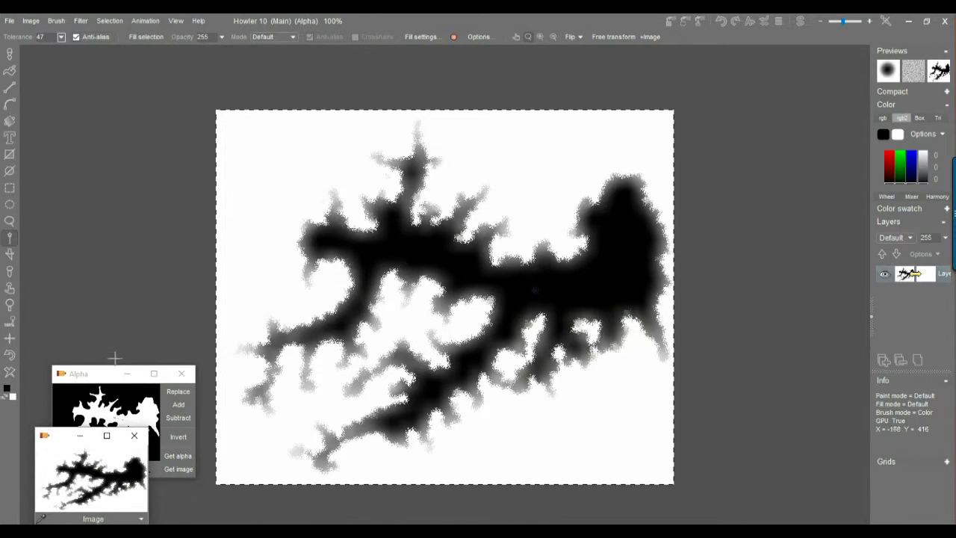
{"action": "left_click_drag", "start_coordinate": [60, 427], "coordinate": [61, 68]}
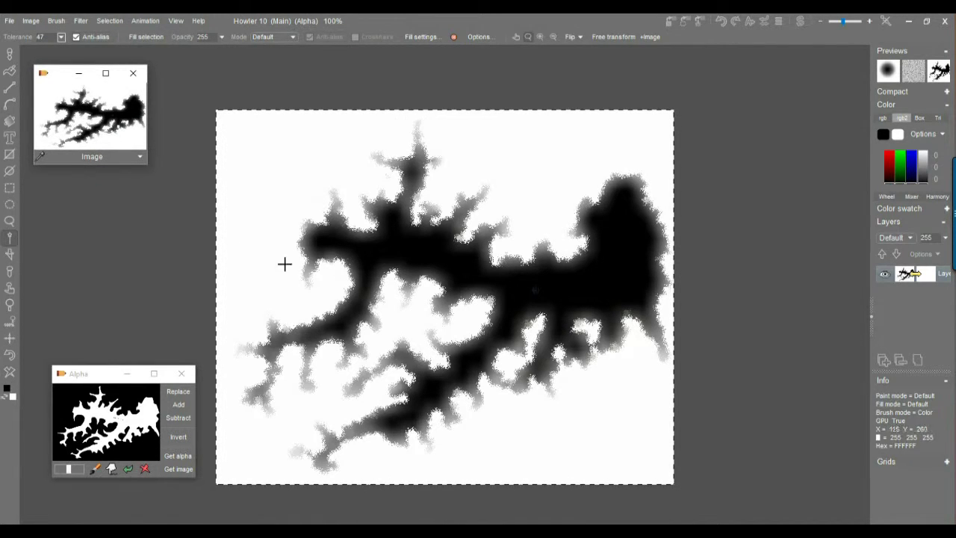
{"action": "scroll", "coordinate": [410, 241], "scroll_direction": "up", "scroll_amount": 5}
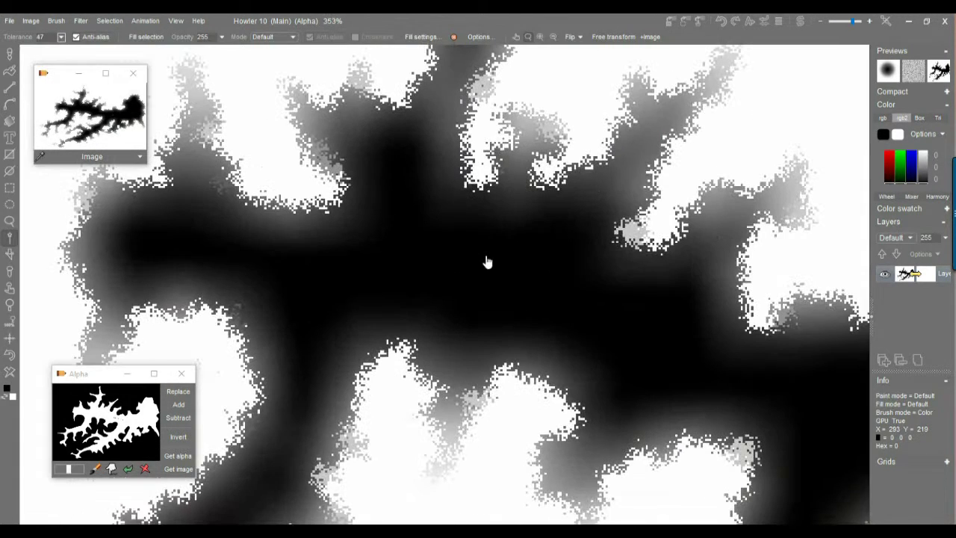
{"action": "left_click_drag", "start_coordinate": [410, 249], "coordinate": [405, 195]}
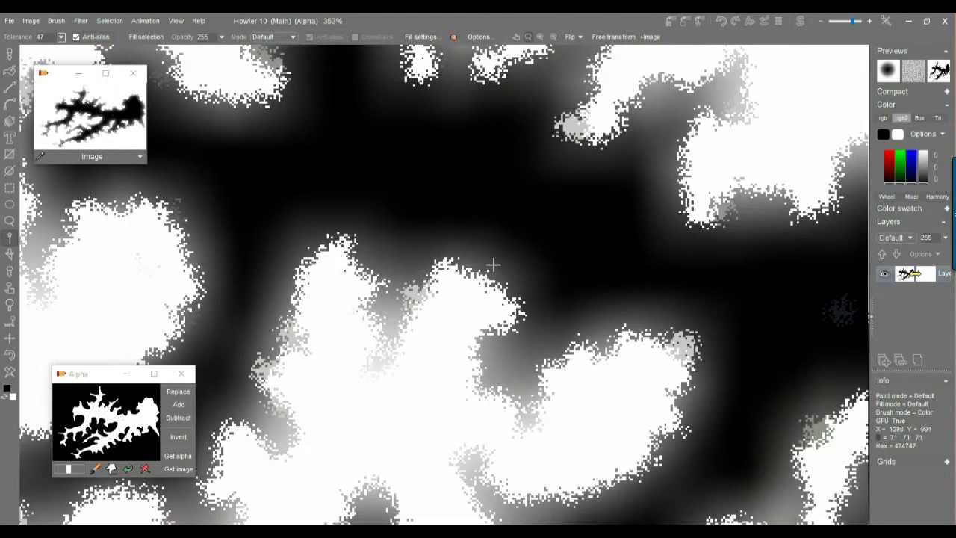
{"action": "key", "text": "alt+Tab"}
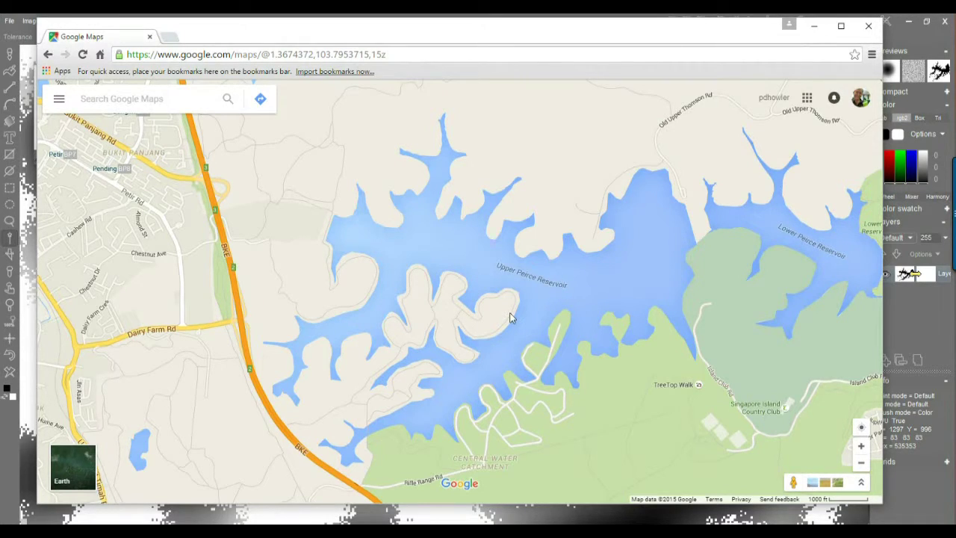
- Zoom the Google Maps view in and out to locate Upper Peirce Reservoir
{"action": "scroll", "coordinate": [492, 288], "scroll_direction": "down", "scroll_amount": 3}
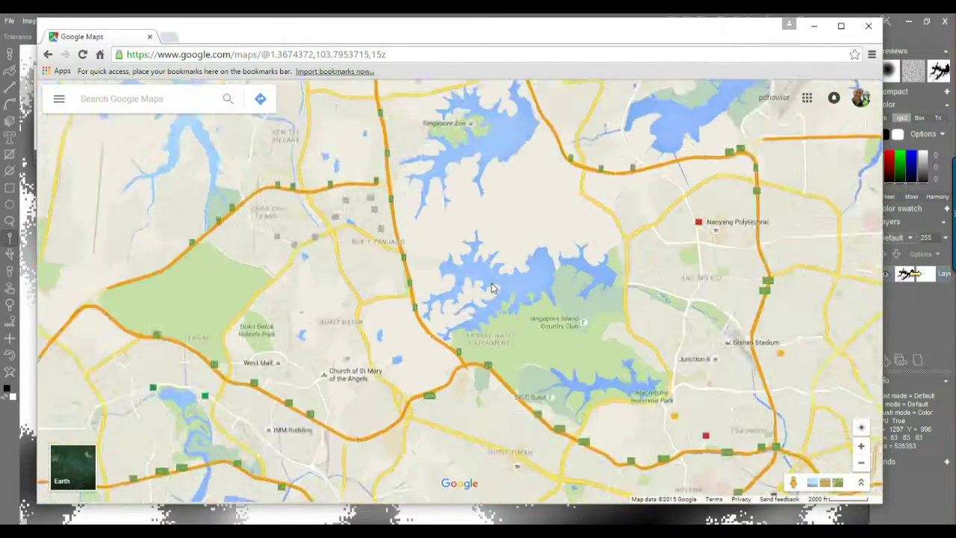
{"action": "scroll", "coordinate": [491, 289], "scroll_direction": "down", "scroll_amount": 3}
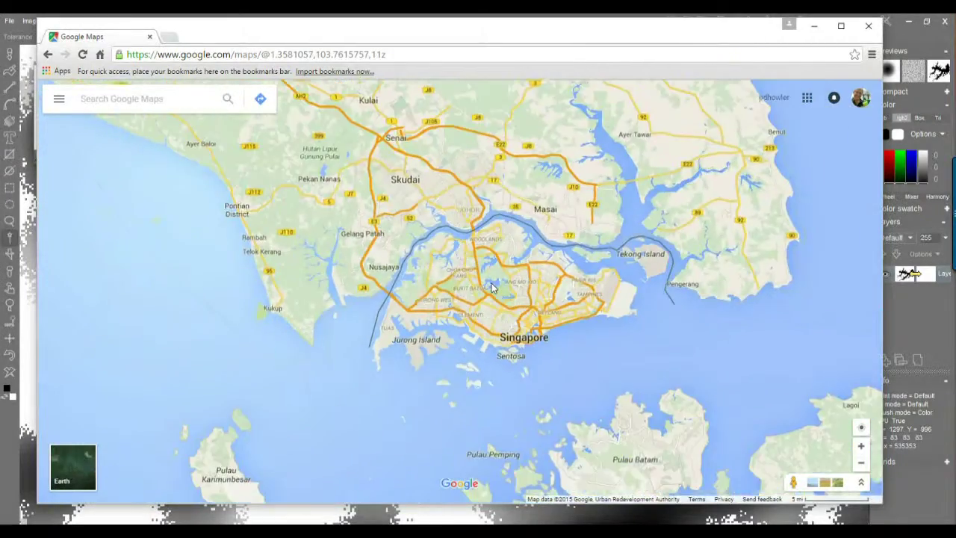
{"action": "scroll", "coordinate": [491, 289], "scroll_direction": "down", "scroll_amount": 2}
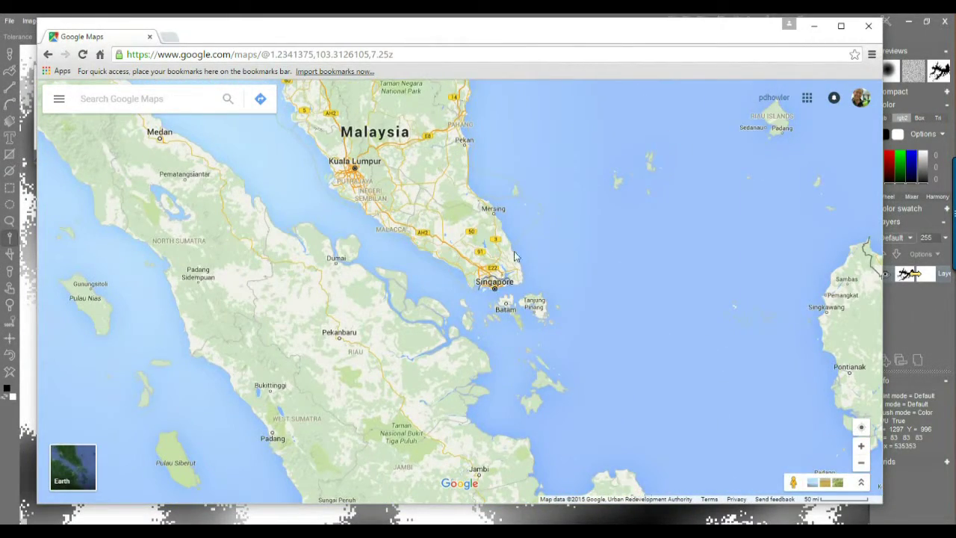
{"action": "scroll", "coordinate": [495, 280], "scroll_direction": "down", "scroll_amount": 1}
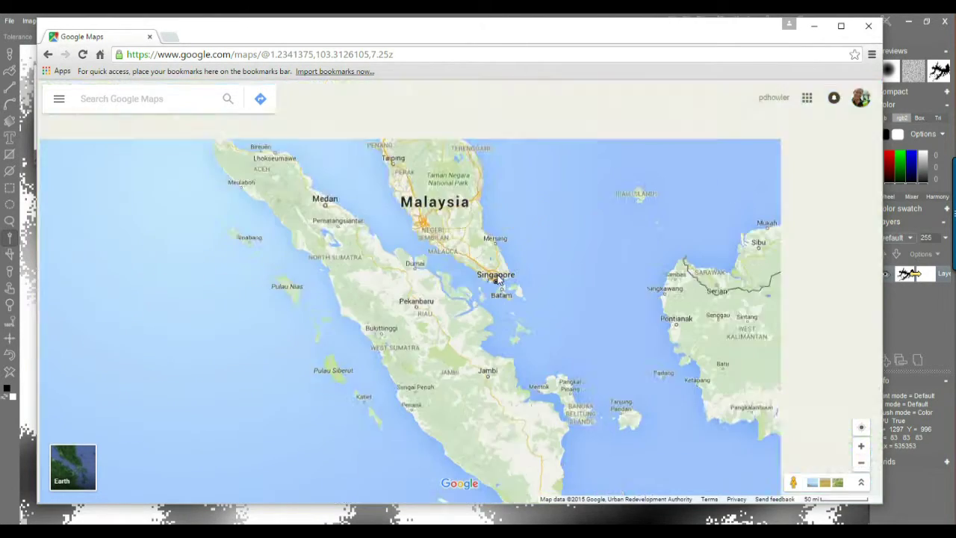
{"action": "scroll", "coordinate": [499, 280], "scroll_direction": "up", "scroll_amount": 2}
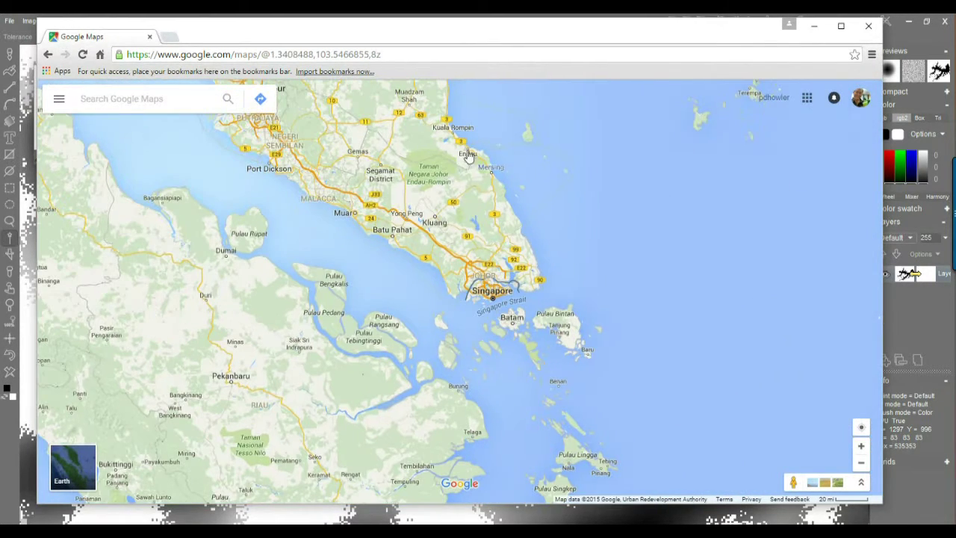
{"action": "scroll", "coordinate": [475, 254], "scroll_direction": "up", "scroll_amount": 3}
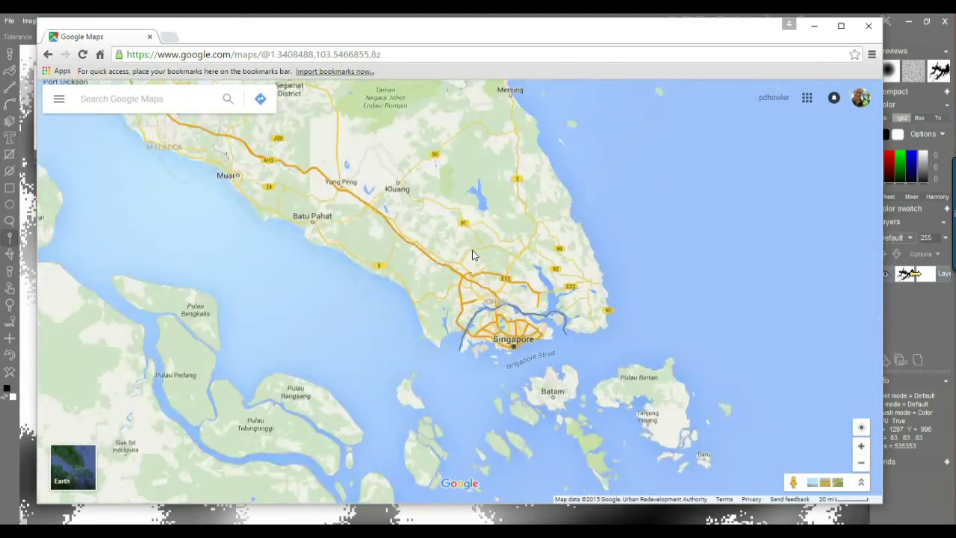
{"action": "scroll", "coordinate": [506, 278], "scroll_direction": "up", "scroll_amount": 2}
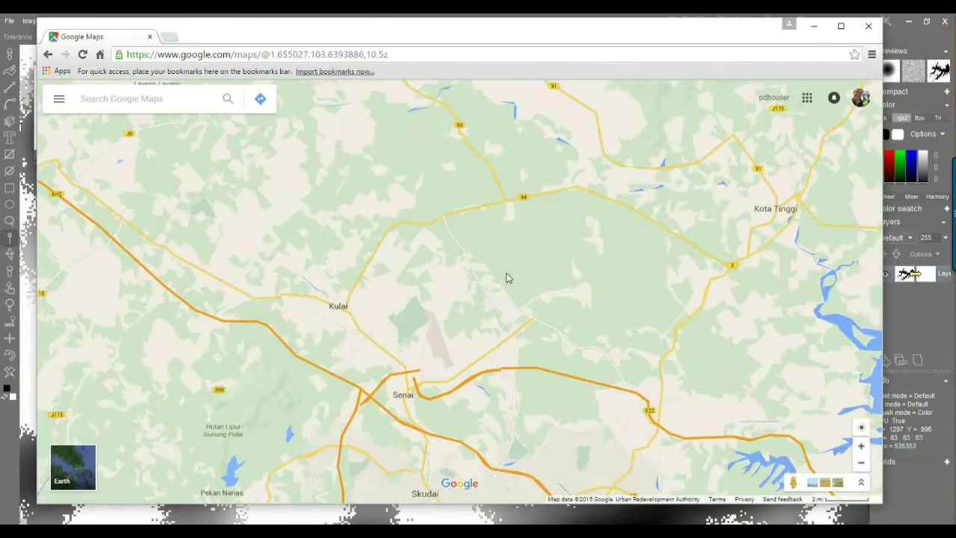
{"action": "scroll", "coordinate": [507, 277], "scroll_direction": "up", "scroll_amount": 2}
{"action": "scroll", "coordinate": [511, 322], "scroll_direction": "down", "scroll_amount": 4}
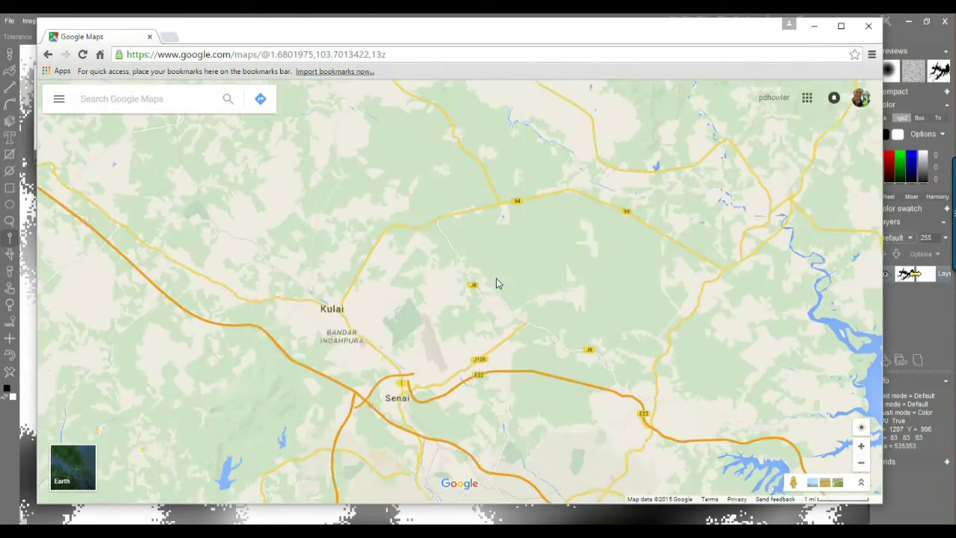
{"action": "left_click_drag", "start_coordinate": [505, 323], "coordinate": [545, 359]}
- Zoom in and shift the map to frame the whole reservoir
{"action": "double_click", "coordinate": [354, 264]}
{"action": "scroll", "coordinate": [506, 337], "scroll_direction": "up", "scroll_amount": 1}
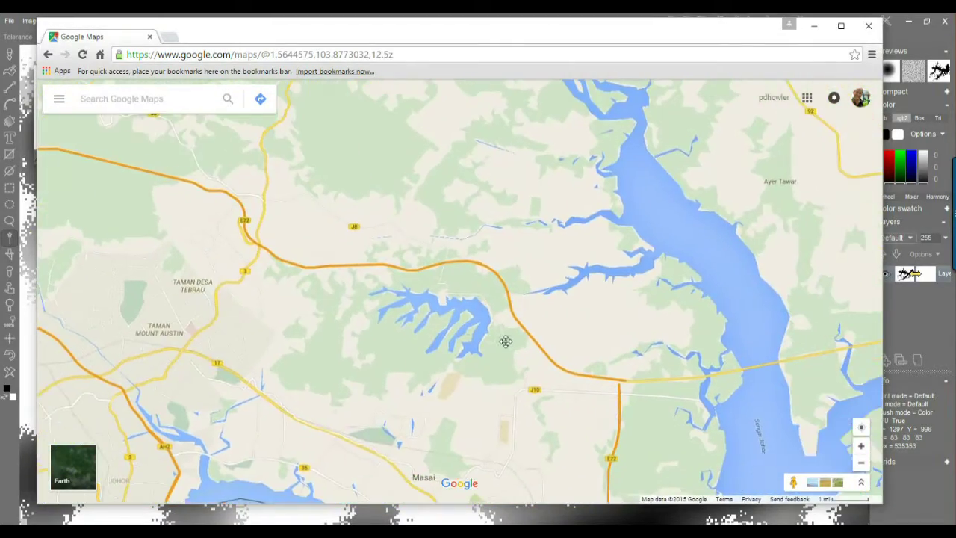
{"action": "scroll", "coordinate": [454, 324], "scroll_direction": "up", "scroll_amount": 2}
{"action": "scroll", "coordinate": [454, 320], "scroll_direction": "down", "scroll_amount": 2}
{"action": "left_click_drag", "start_coordinate": [454, 316], "coordinate": [473, 250]}
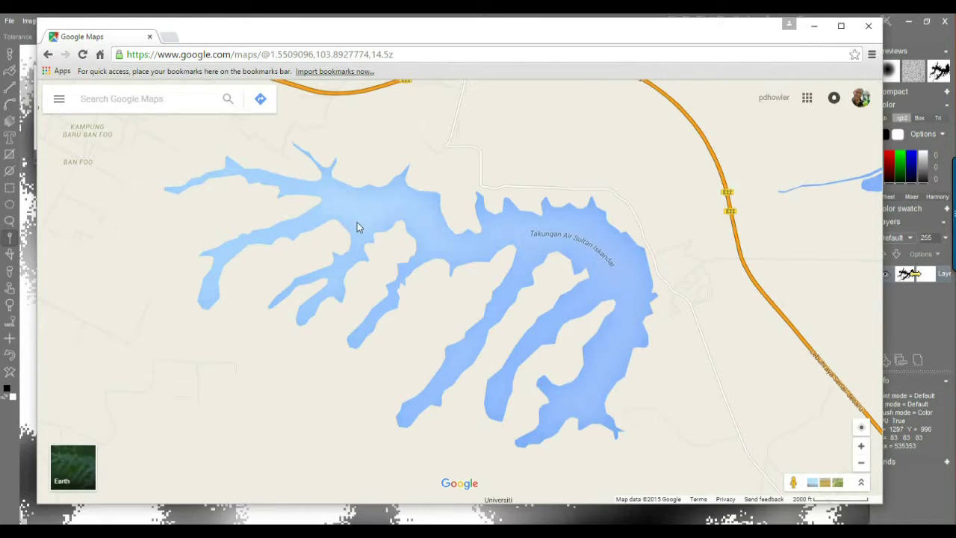
{"action": "scroll", "coordinate": [357, 222], "scroll_direction": "down", "scroll_amount": 4}
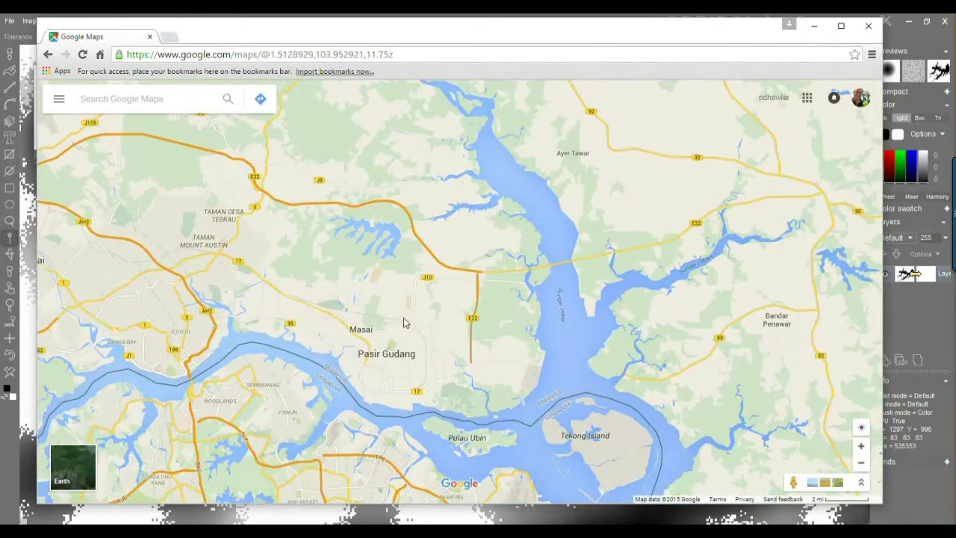
{"action": "scroll", "coordinate": [400, 310], "scroll_direction": "down", "scroll_amount": 1}
- Centre Upper Peirce Reservoir at 15z with Lower Peirce alongside, then start a Snagit capture
{"action": "left_click_drag", "start_coordinate": [267, 407], "coordinate": [367, 332]}
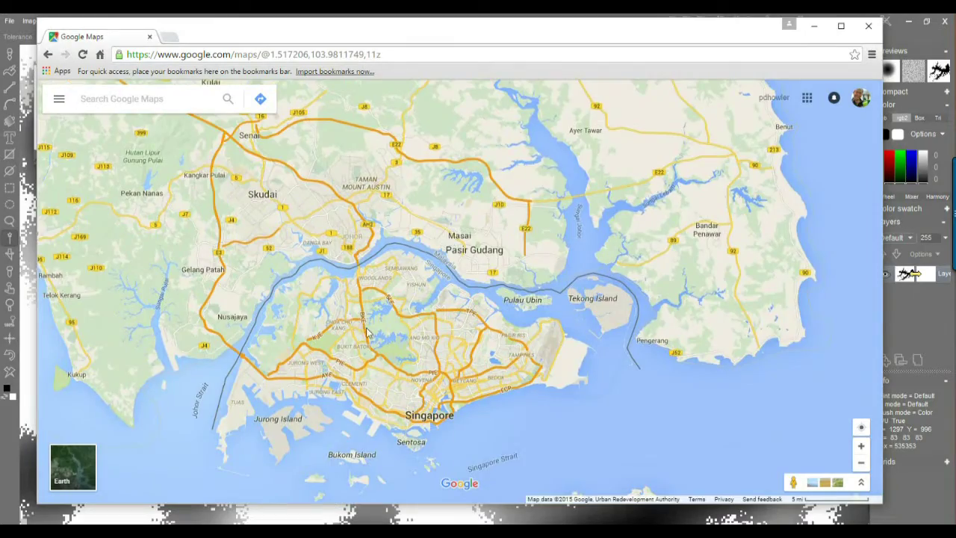
{"action": "scroll", "coordinate": [366, 332], "scroll_direction": "up", "scroll_amount": 5}
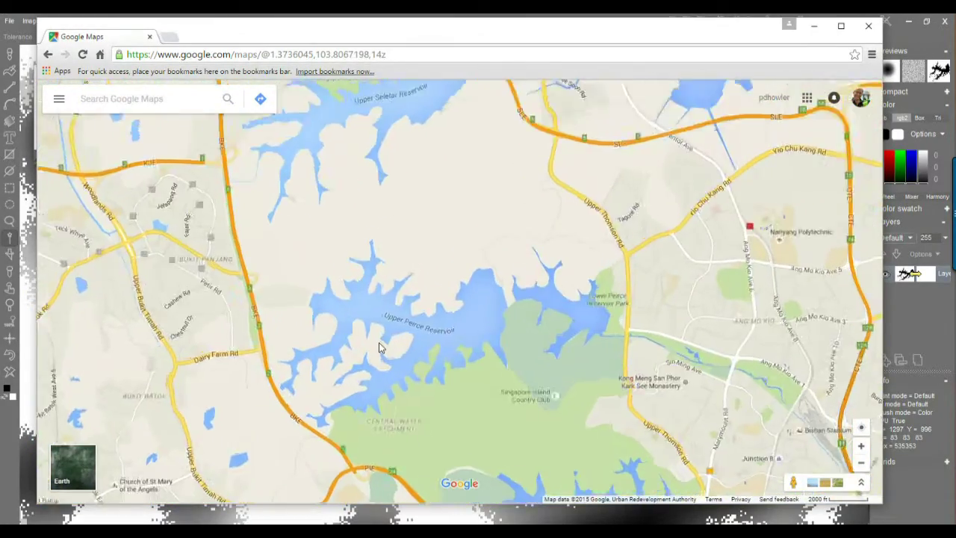
{"action": "scroll", "coordinate": [380, 346], "scroll_direction": "up", "scroll_amount": 1}
{"action": "left_click_drag", "start_coordinate": [379, 346], "coordinate": [444, 277]}
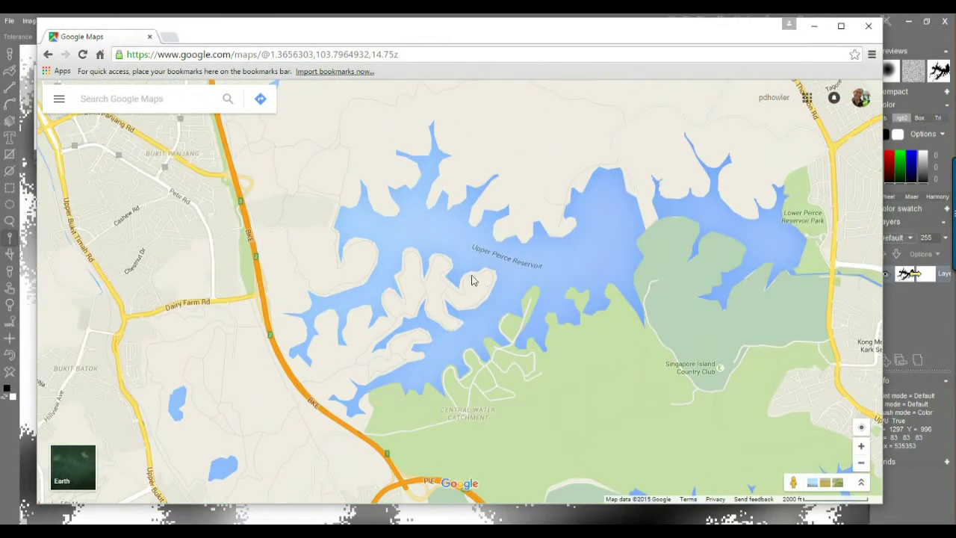
{"action": "scroll", "coordinate": [485, 274], "scroll_direction": "up", "scroll_amount": 2}
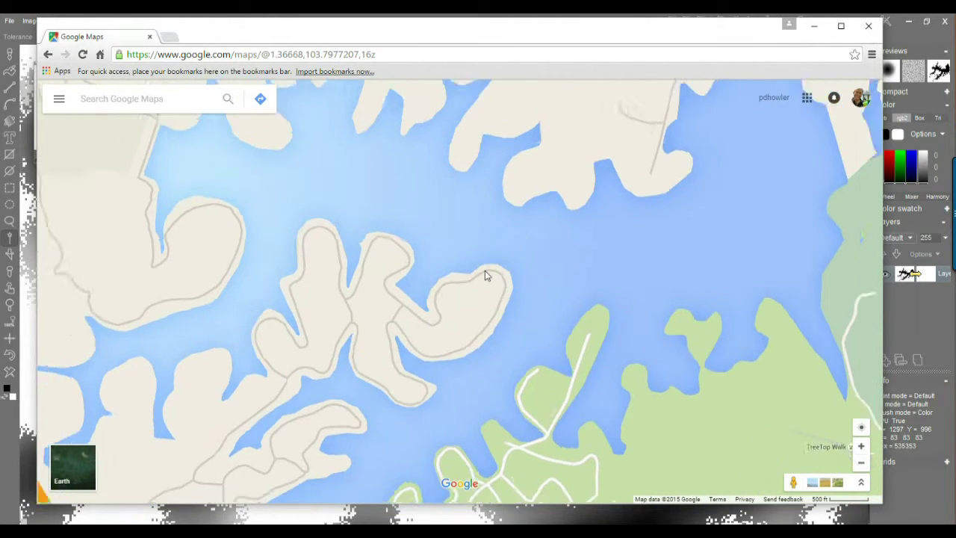
{"action": "scroll", "coordinate": [485, 273], "scroll_direction": "down", "scroll_amount": 2}
{"action": "scroll", "coordinate": [553, 231], "scroll_direction": "up", "scroll_amount": 1}
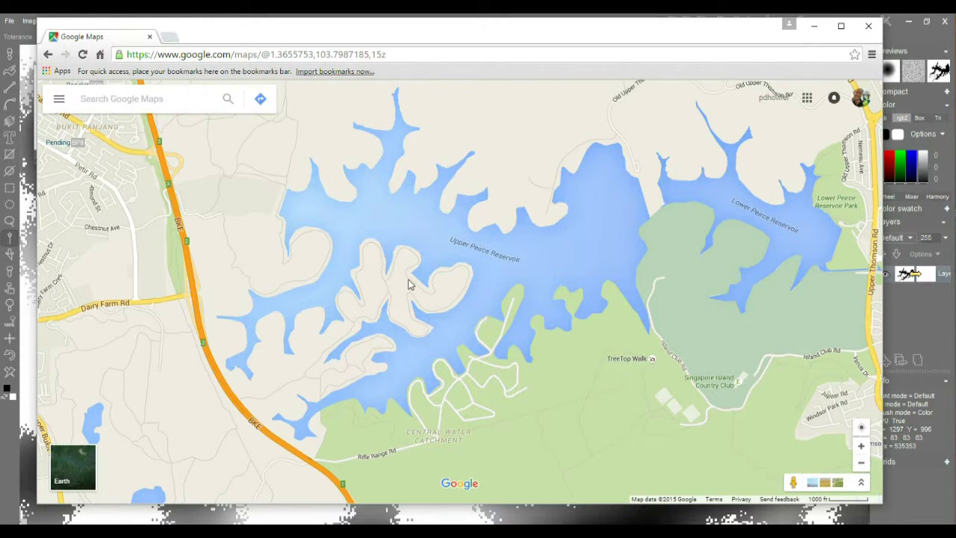
{"action": "key", "text": "Print"}
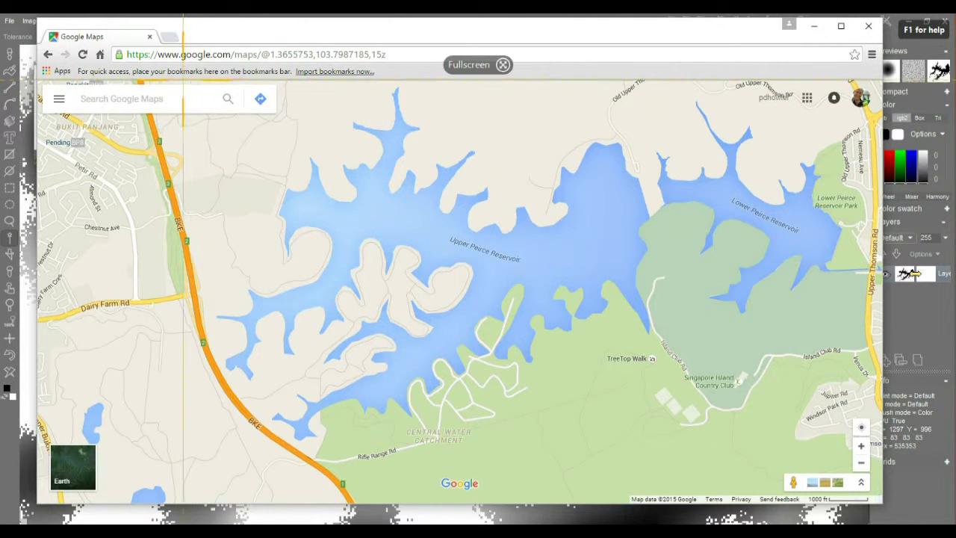
- Capture an 870 × 629 region around Upper Peirce Reservoir and minimize the Snagit Editor
{"action": "left_click_drag", "start_coordinate": [171, 81], "coordinate": [691, 457]}
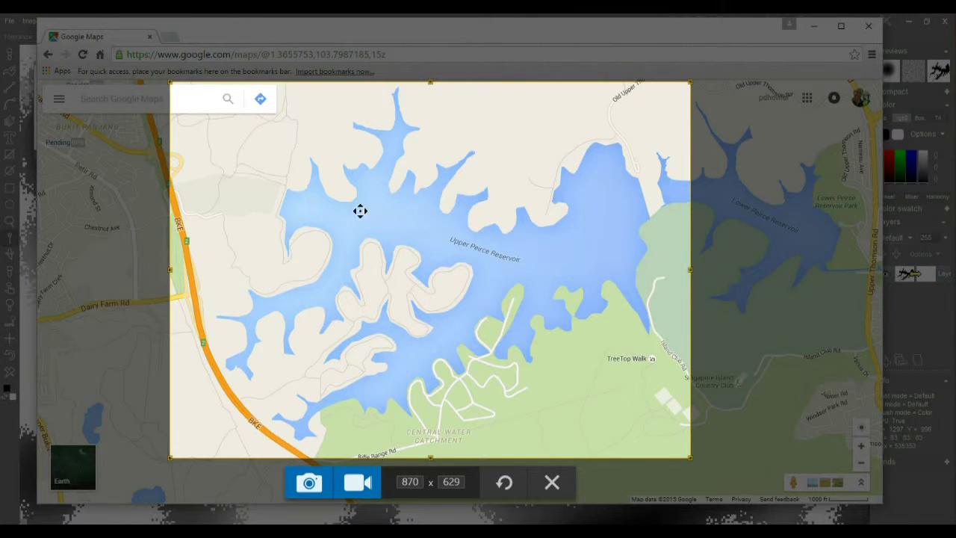
{"action": "mouse_move", "coordinate": [440, 251]}
{"action": "left_mouse_down"}
{"action": "mouse_move", "coordinate": [446, 265]}
{"action": "mouse_move", "coordinate": [449, 253]}
{"action": "left_mouse_up"}
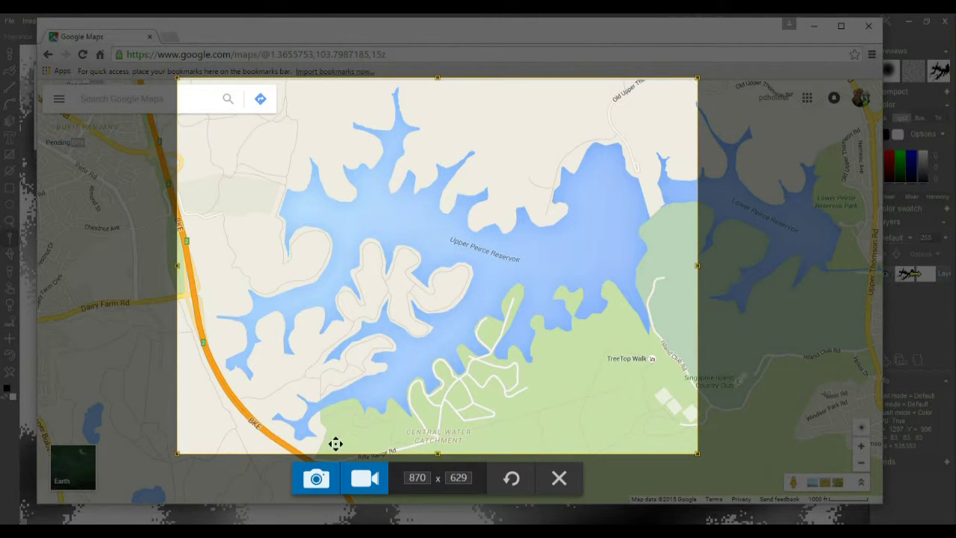
{"action": "left_click", "coordinate": [317, 479]}
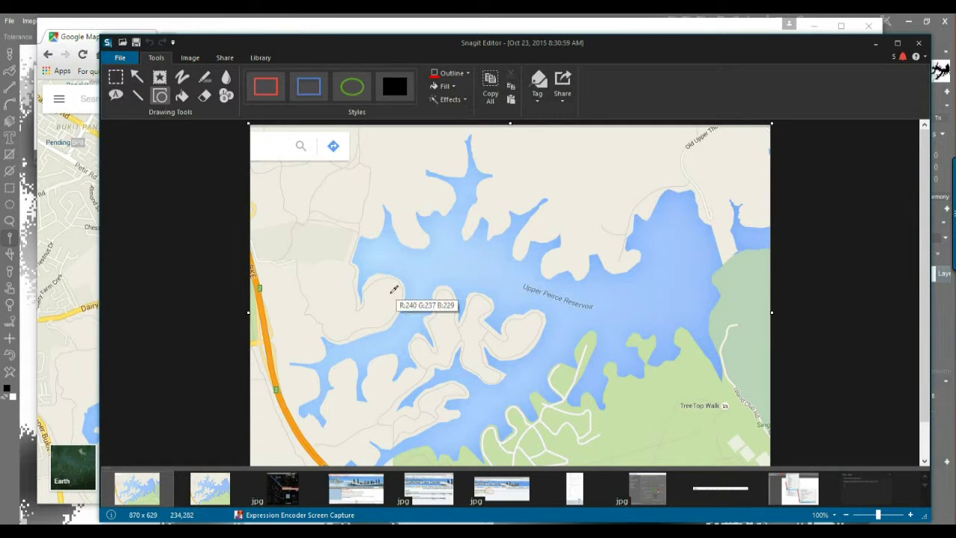
{"action": "left_click", "coordinate": [876, 44]}
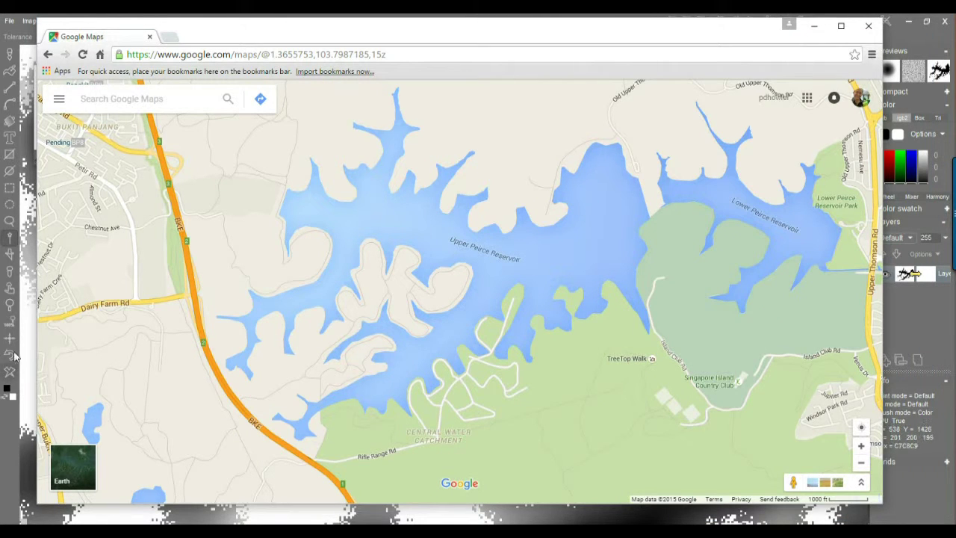
- Fill-select the alpha's black region and paste the captured map, replacing the existing image
{"action": "left_click", "coordinate": [9, 21]}
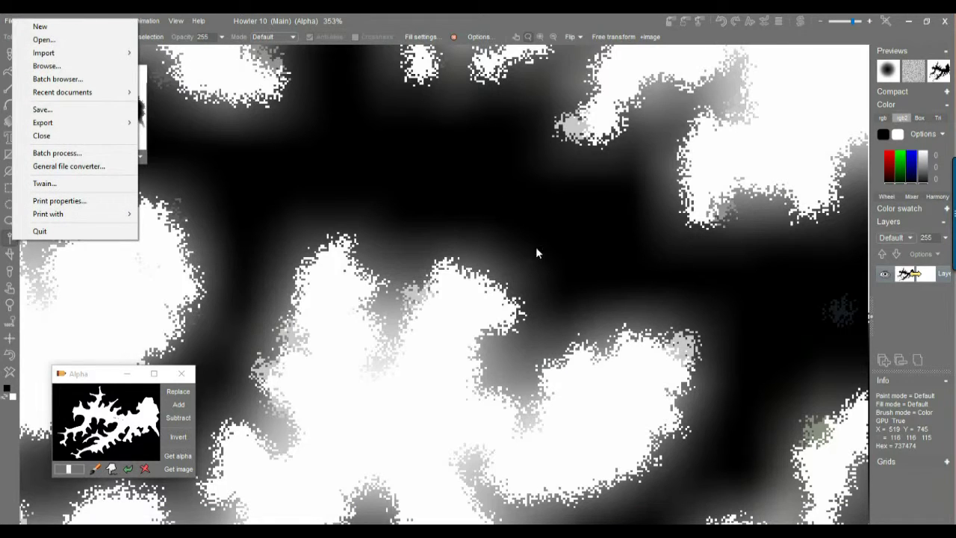
{"action": "left_click", "coordinate": [574, 21]}
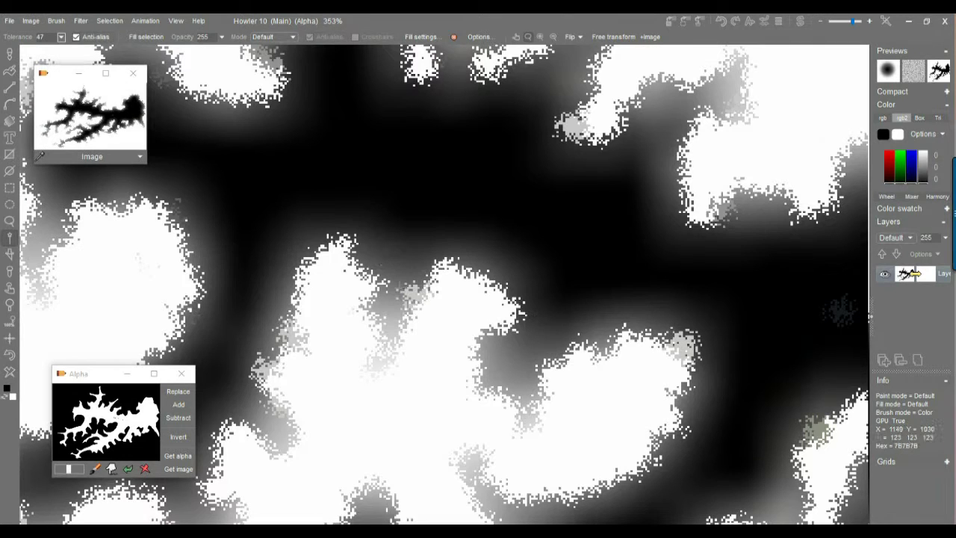
{"action": "left_click", "coordinate": [458, 252]}
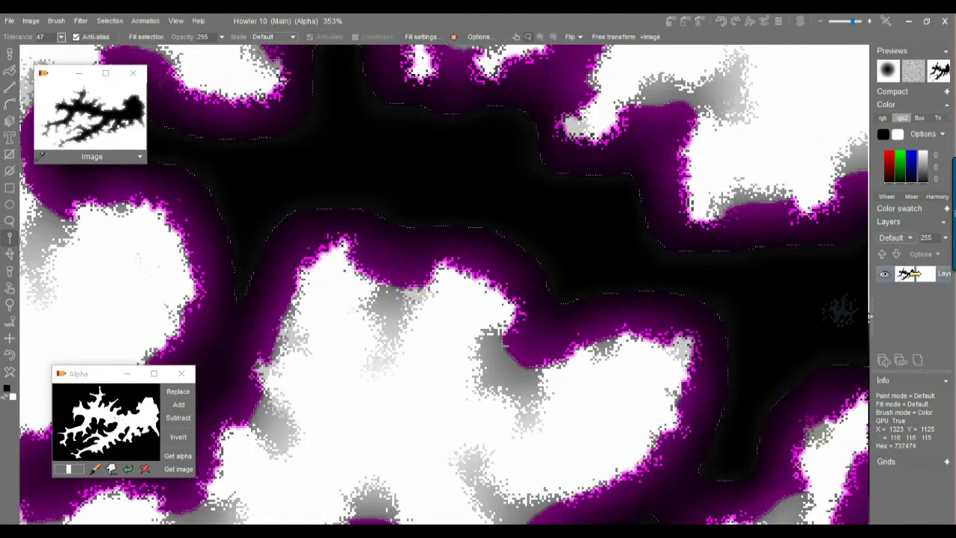
{"action": "key", "text": "ctrl+v"}
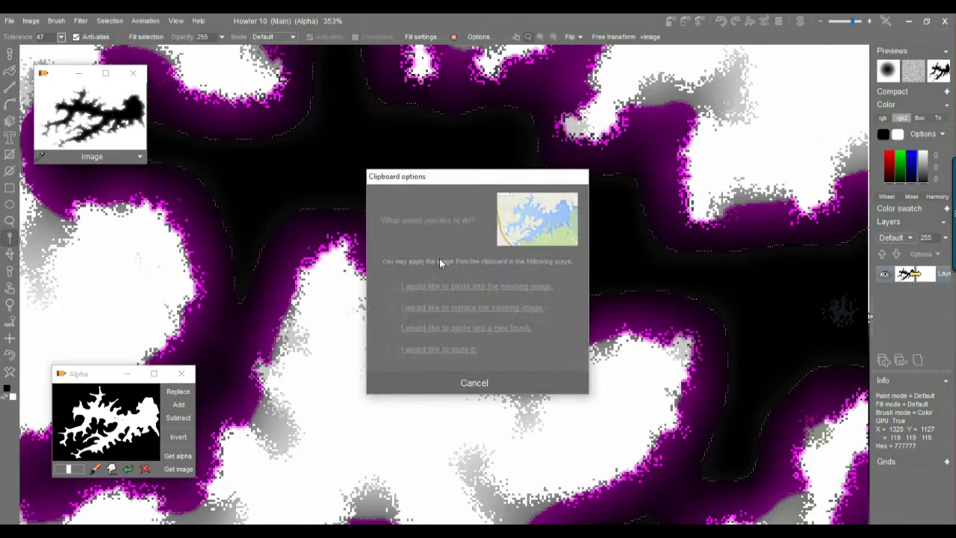
{"action": "left_click", "coordinate": [498, 310]}
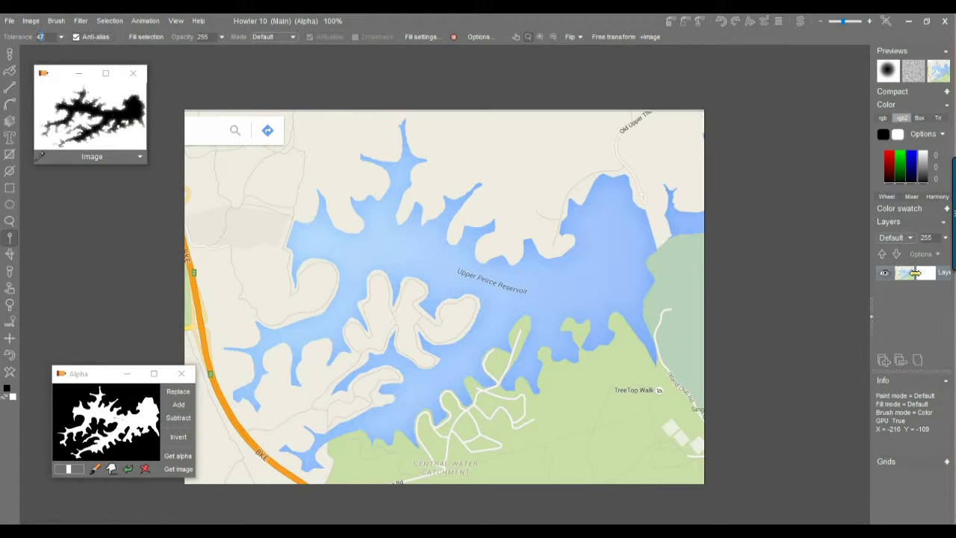
- Fill-select the reservoir's water at tolerance 20 with anti-aliasing off, then zoom in
{"action": "left_click", "coordinate": [10, 238]}
{"action": "type", "text": "0"}
{"action": "left_click", "coordinate": [77, 37]}
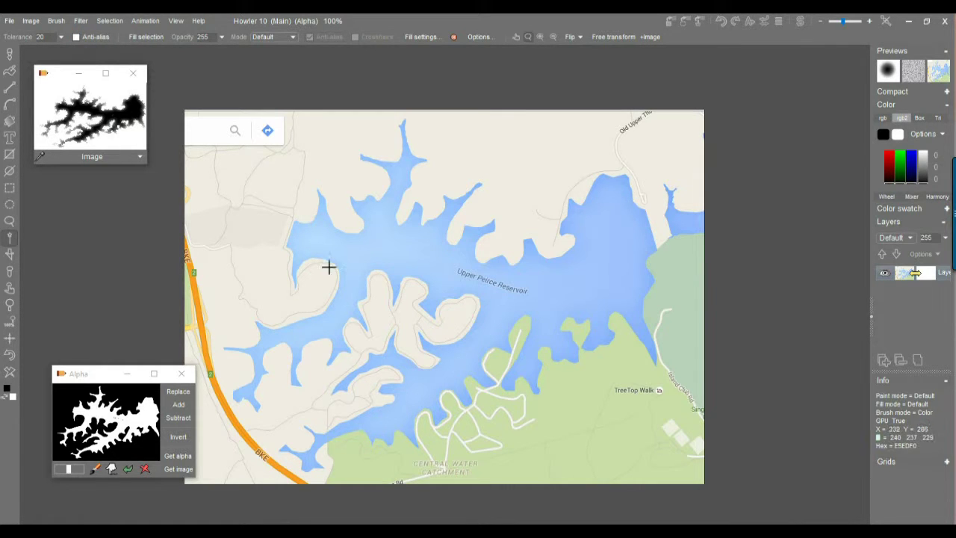
{"action": "left_click", "coordinate": [355, 255]}
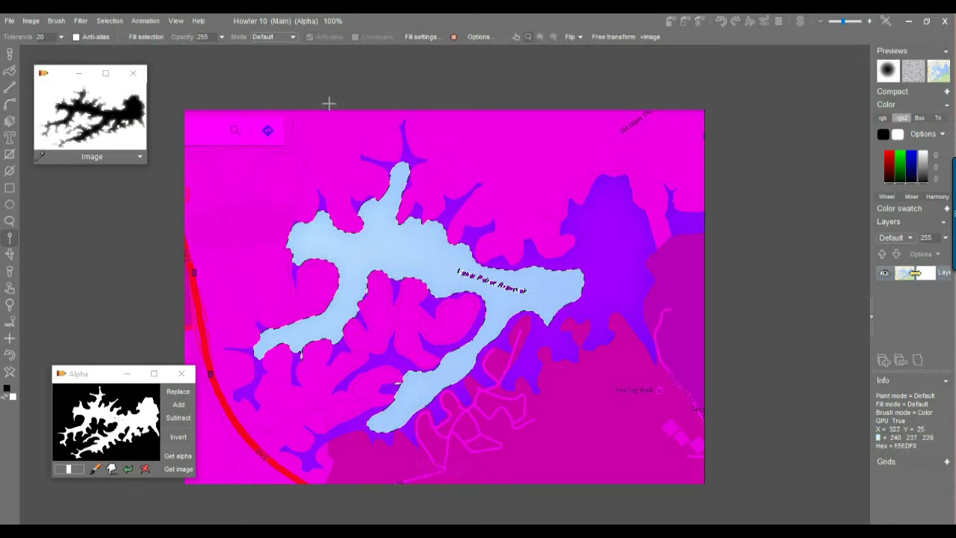
{"action": "scroll", "coordinate": [557, 258], "scroll_direction": "up", "scroll_amount": 4}
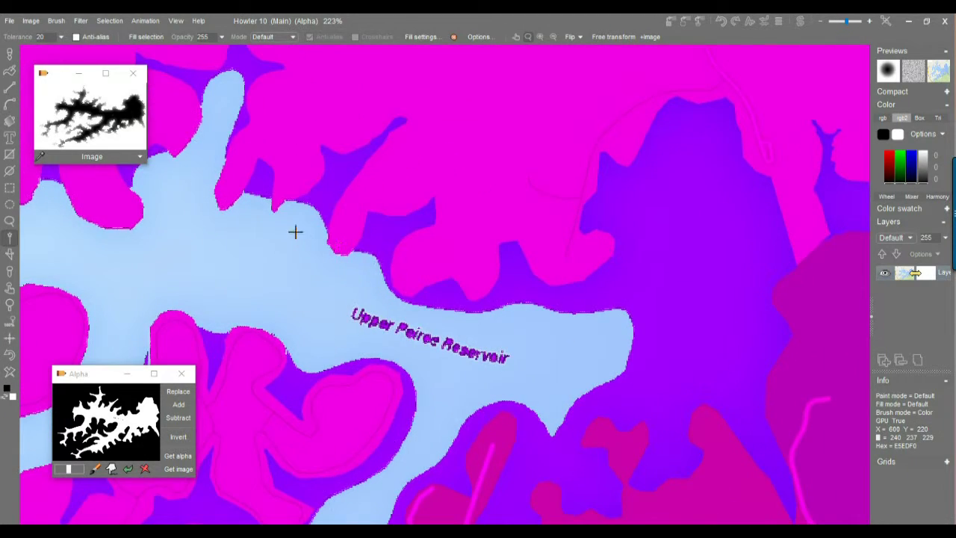